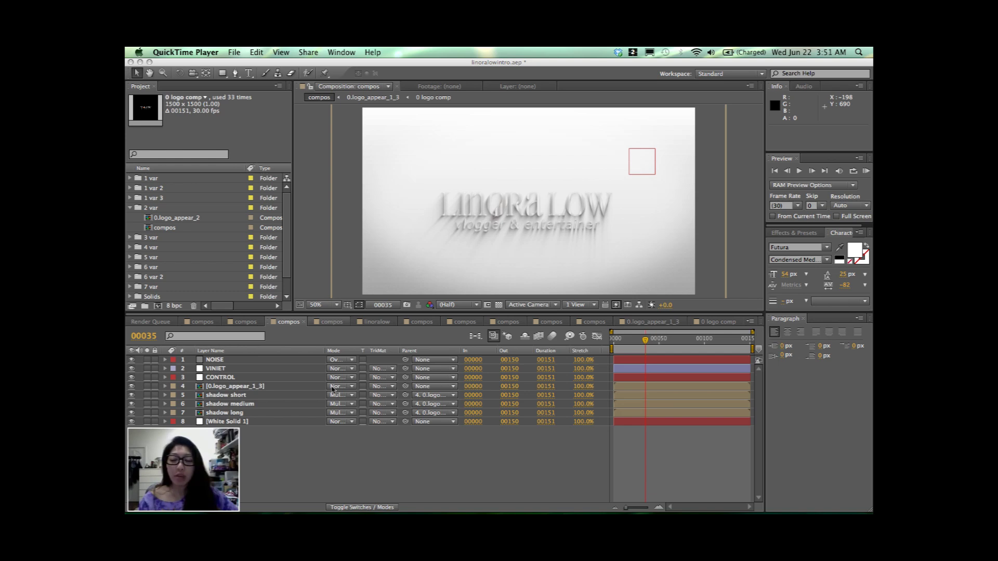
Make After Effects active with the Linora Low logo intro composition showing.
{"action": "left_click", "coordinate": [144, 322]}
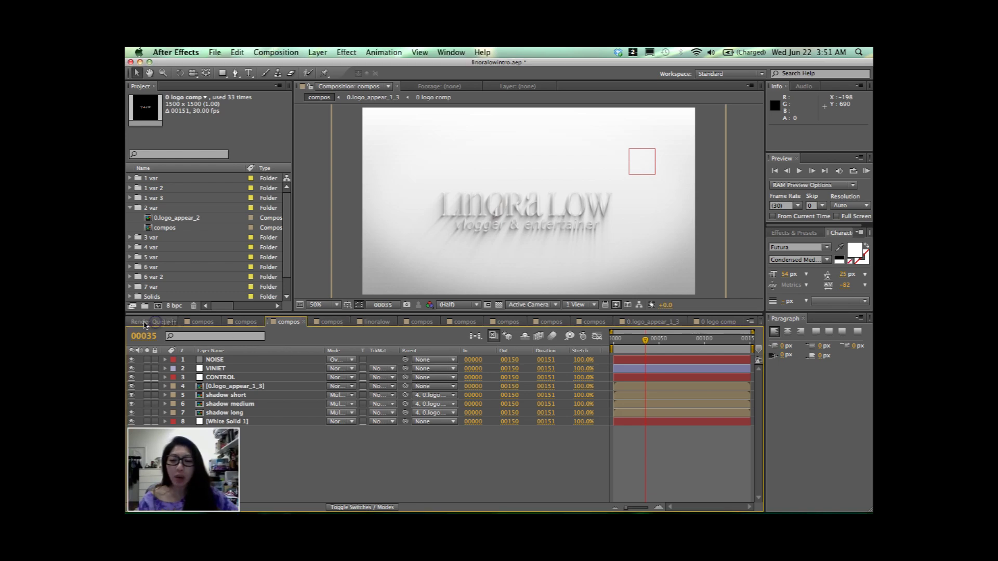
Render the queued compos items, highlight the missing output directory error, and dismiss it.
{"action": "left_click", "coordinate": [144, 322]}
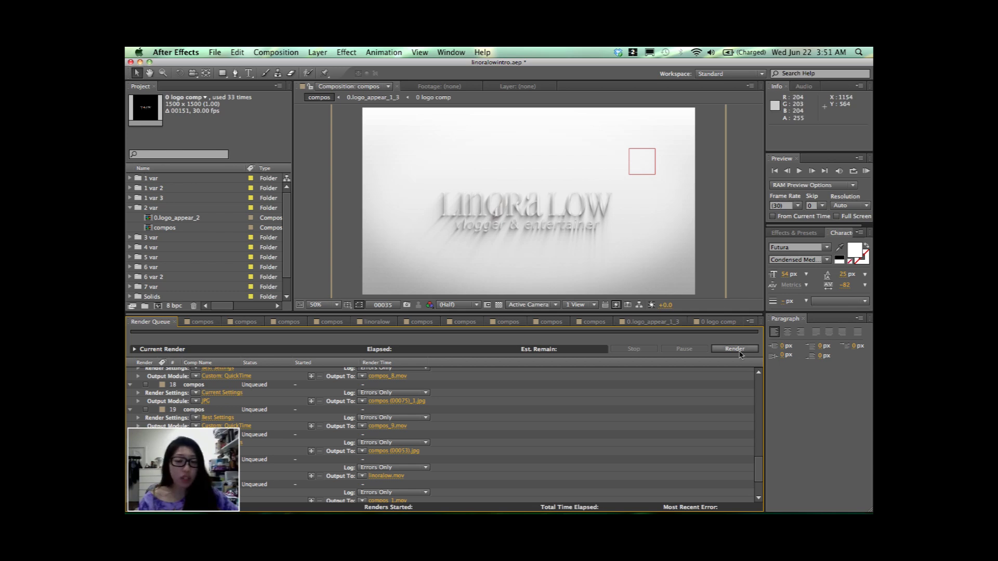
{"action": "left_click", "coordinate": [735, 349]}
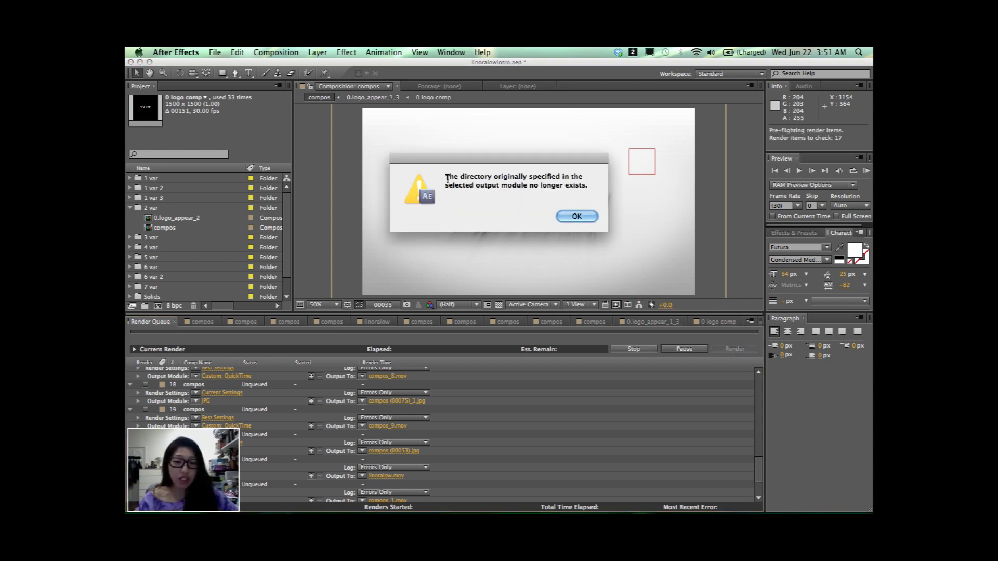
{"action": "mouse_move", "coordinate": [445, 177]}
{"action": "left_mouse_down"}
{"action": "mouse_move", "coordinate": [571, 180]}
{"action": "mouse_move", "coordinate": [591, 191]}
{"action": "left_mouse_up"}
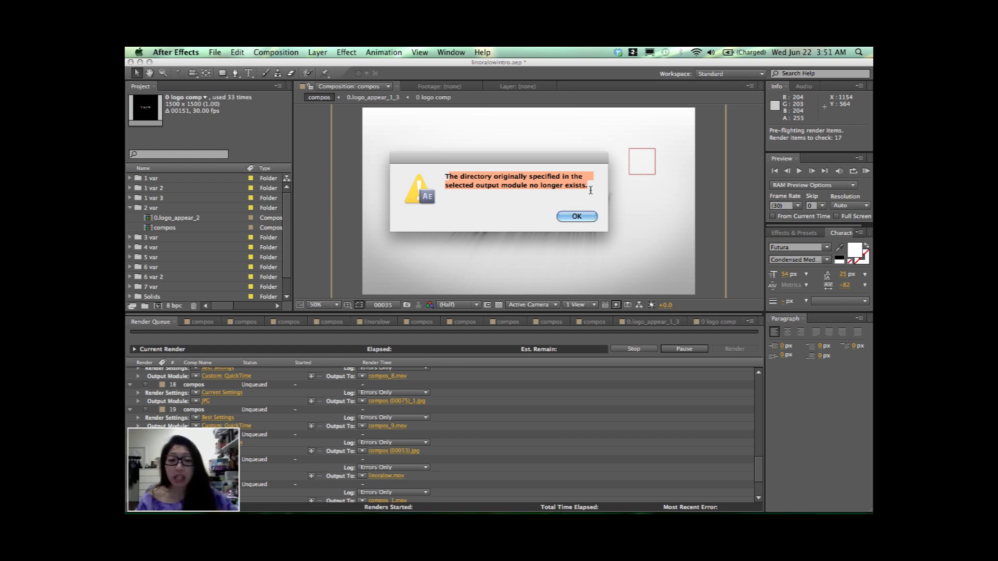
{"action": "left_click", "coordinate": [587, 219]}
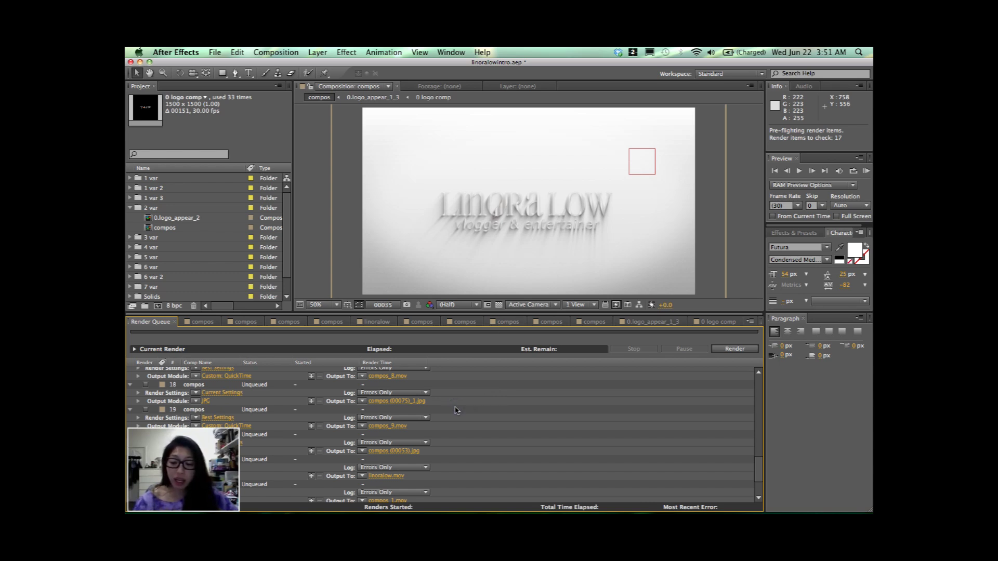
Select all the old compos items in the Render Queue and delete them.
{"action": "key", "text": "super+a"}
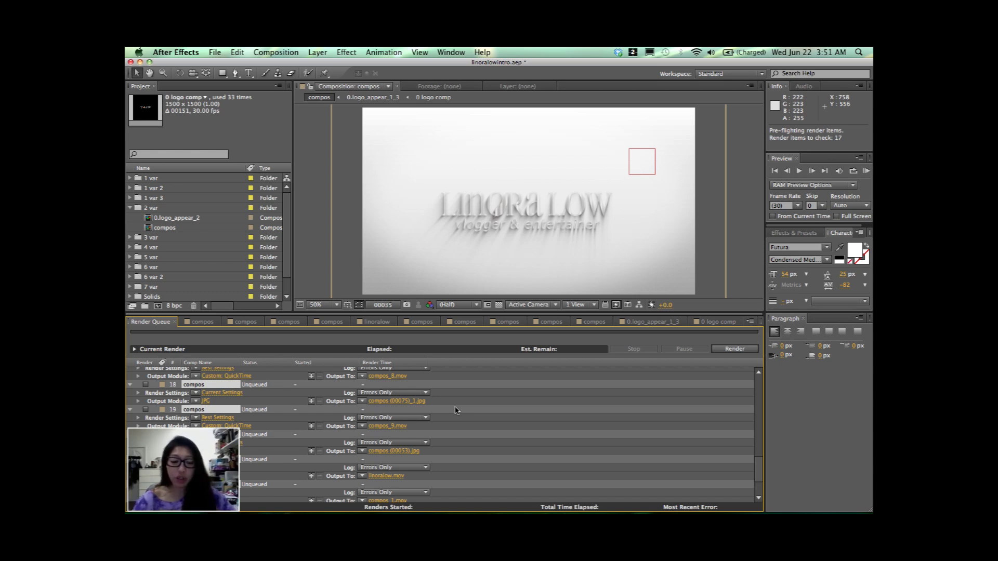
{"action": "key", "text": "Delete"}
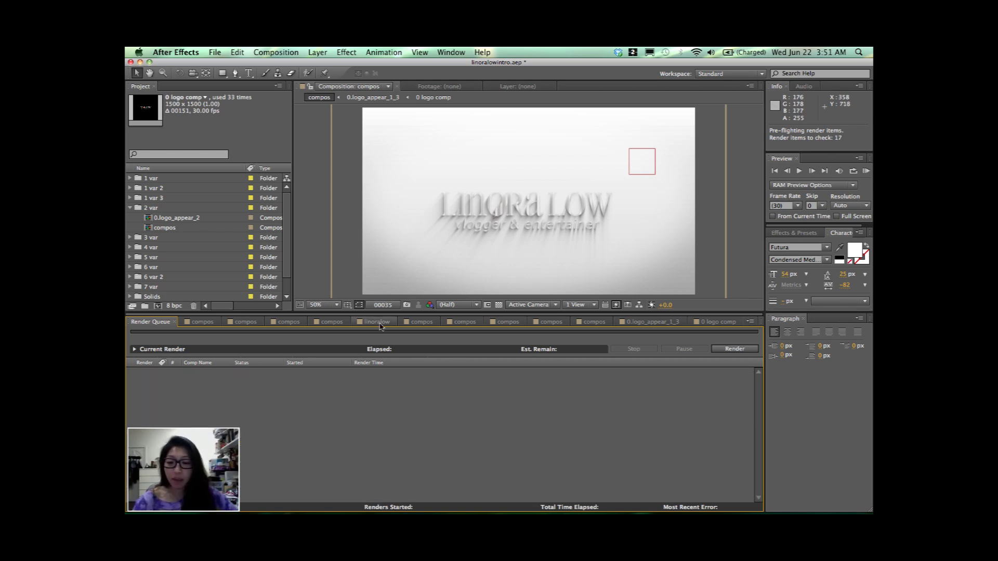
Queue linoralow via Composition > Make Movie, rendering Lossless to linoralow_1.mov.
{"action": "left_click", "coordinate": [381, 323]}
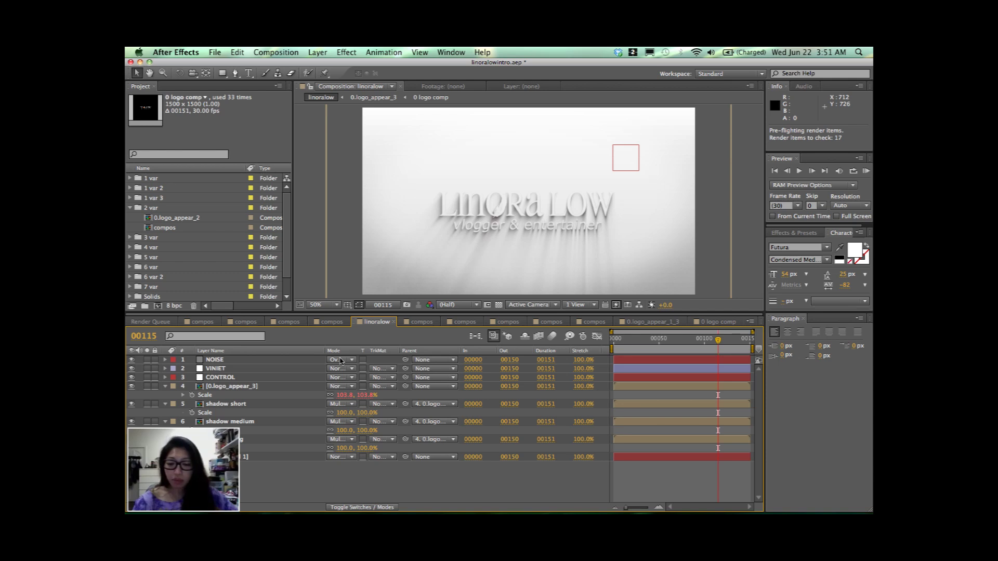
{"action": "left_click", "coordinate": [275, 52]}
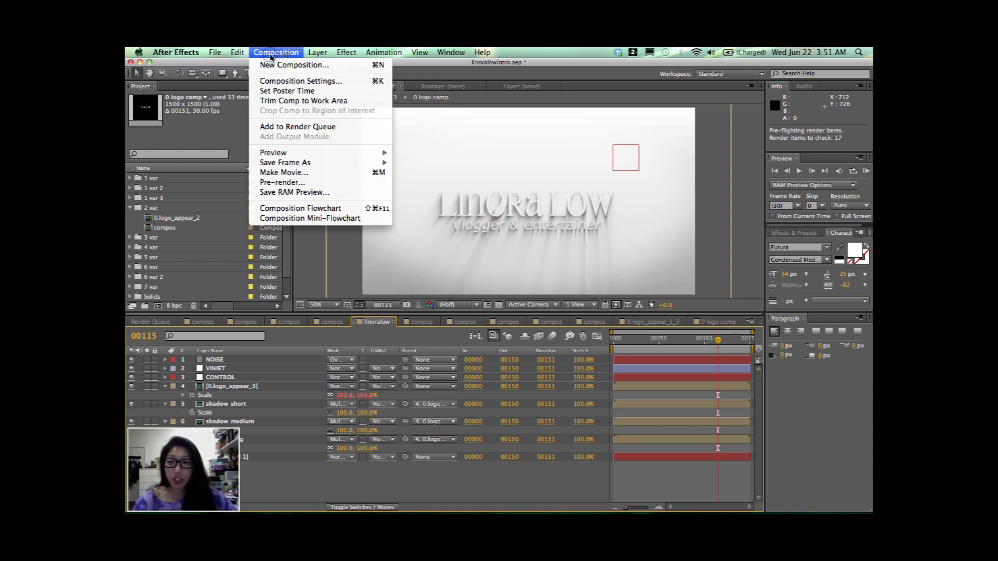
{"action": "left_click", "coordinate": [316, 174]}
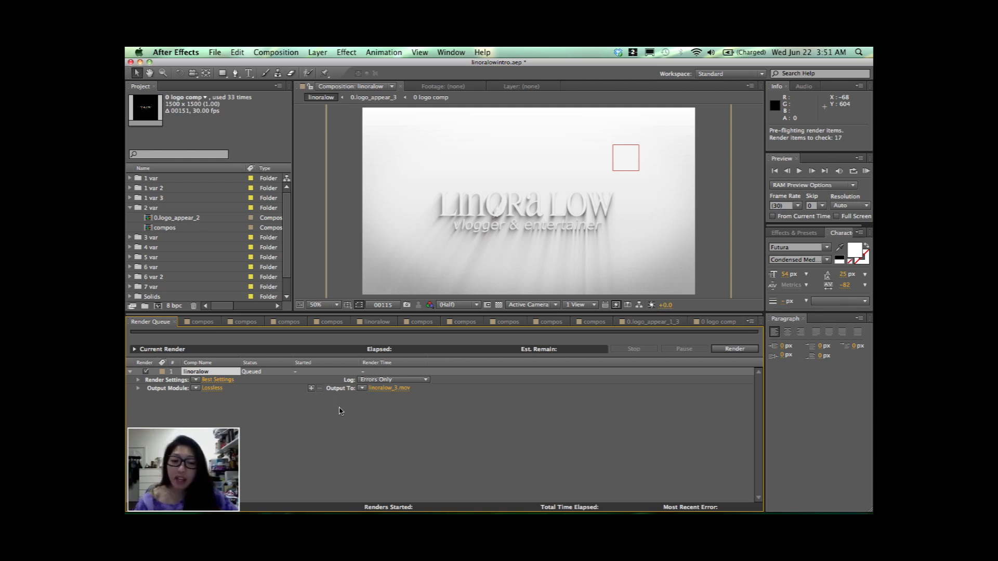
Render the queued linoralow composition to linoralow_1.mov.
{"action": "left_click", "coordinate": [734, 350]}
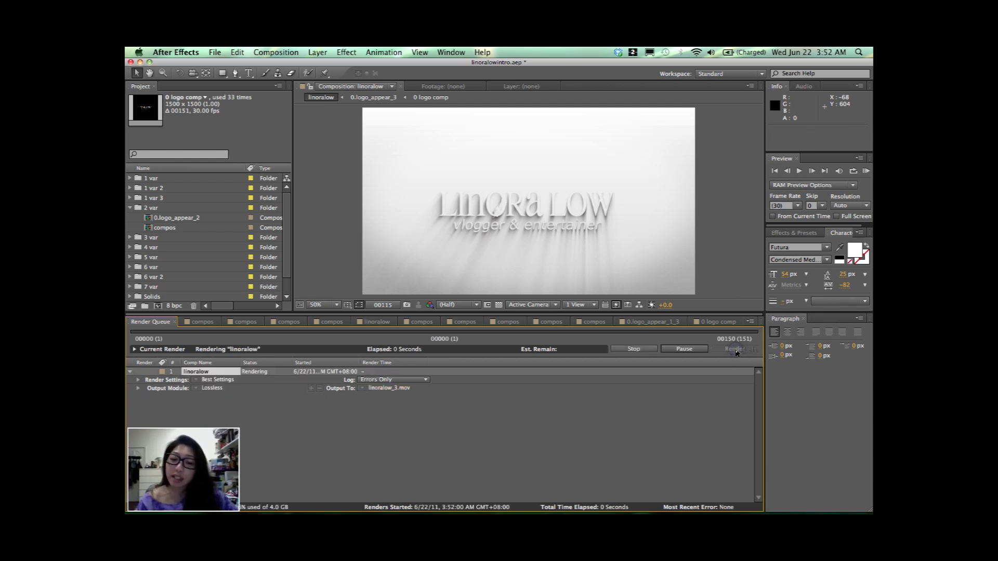